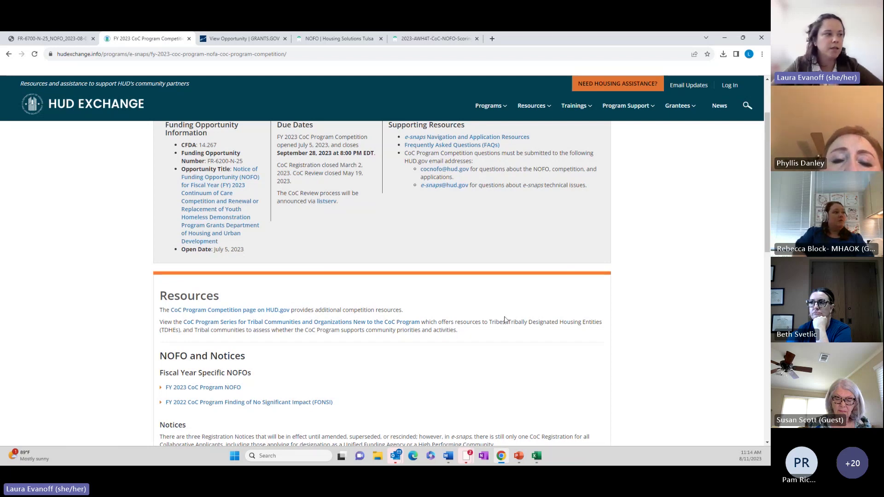
Look over the HUD Exchange FY 2023 CoC Program Competition page and the Grants.gov synopsis of opportunity FR-6700-N-25
{"action": "scroll", "coordinate": [490, 314], "scroll_direction": "down", "scroll_amount": 3}
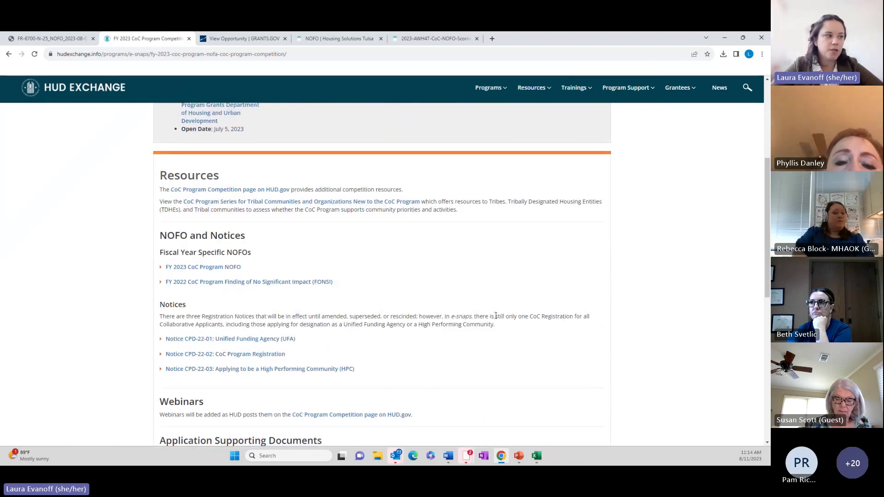
{"action": "scroll", "coordinate": [496, 324], "scroll_direction": "up", "scroll_amount": 5}
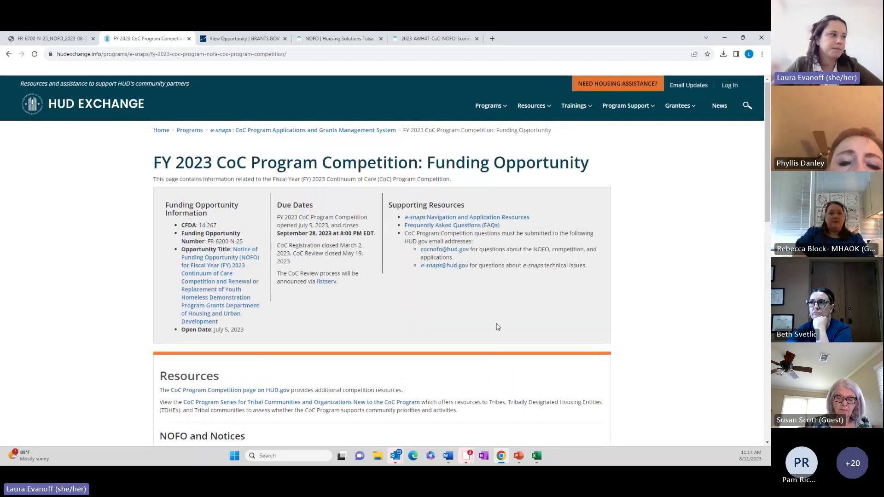
{"action": "left_click", "coordinate": [244, 38]}
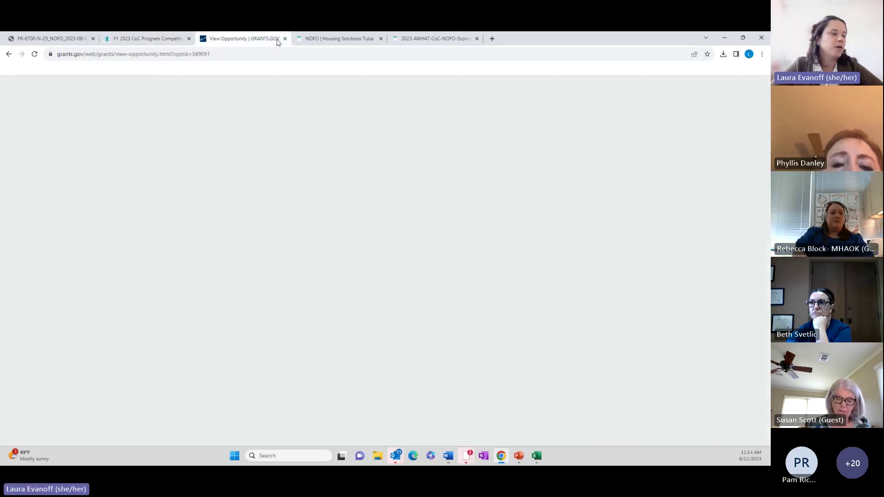
{"action": "scroll", "coordinate": [455, 392], "scroll_direction": "down", "scroll_amount": 5}
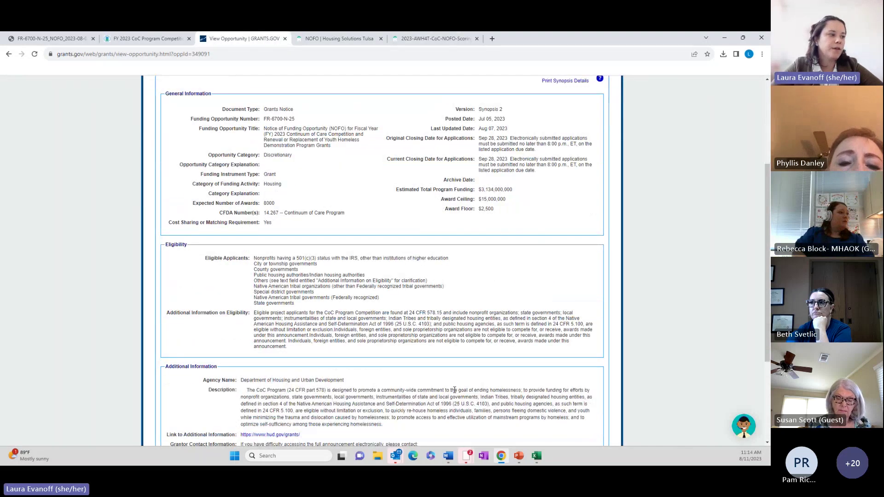
{"action": "scroll", "coordinate": [456, 394], "scroll_direction": "up", "scroll_amount": 5}
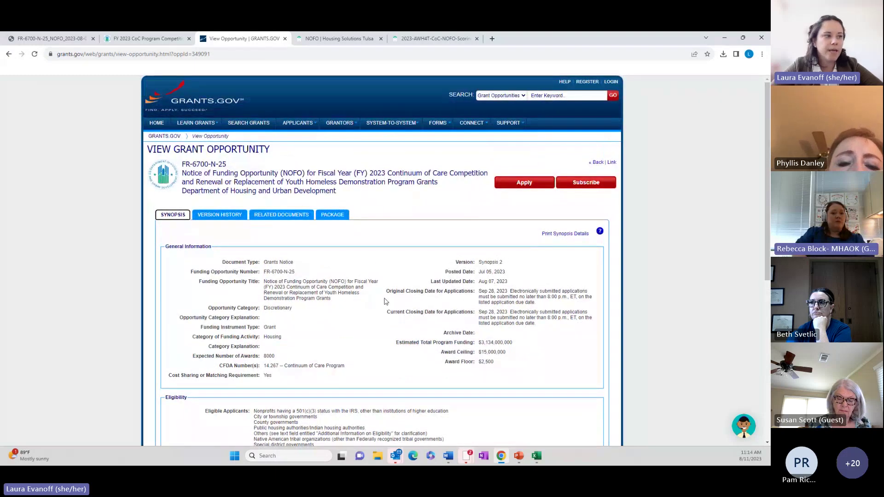
Check the version history and related documents of the FR-6700-N-25 grant opportunity
{"action": "left_click", "coordinate": [223, 217]}
{"action": "scroll", "coordinate": [276, 221], "scroll_direction": "down", "scroll_amount": 1}
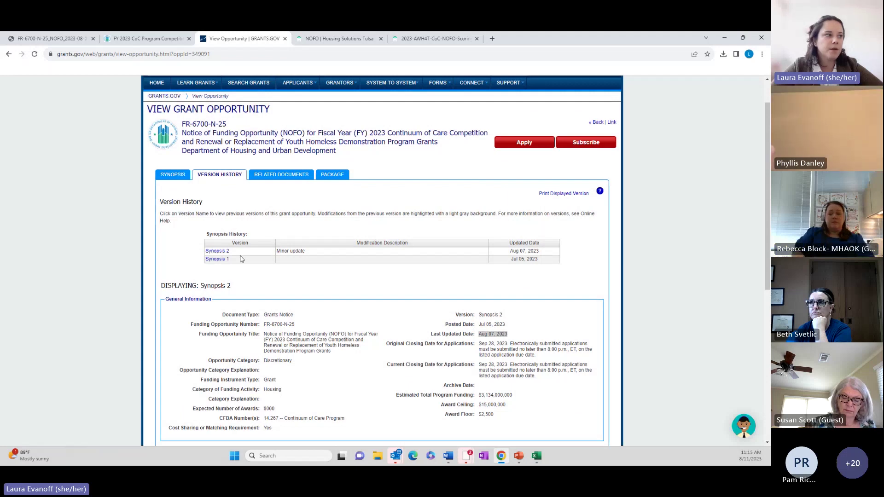
{"action": "left_click", "coordinate": [281, 175]}
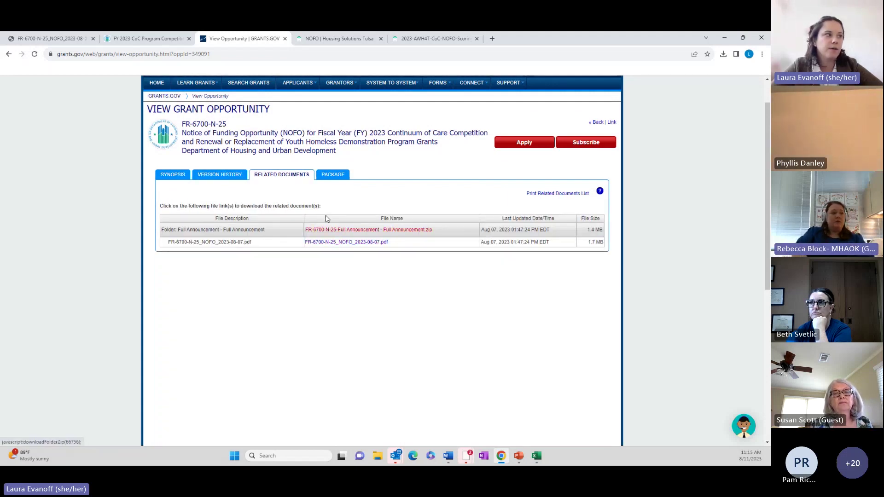
{"action": "scroll", "coordinate": [328, 199], "scroll_direction": "up", "scroll_amount": 1}
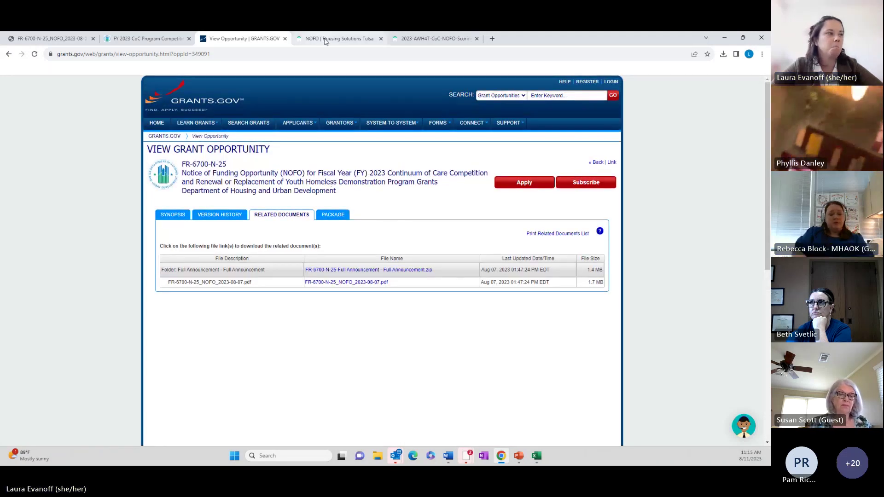
Open the CoC-Funded Project Budget Template in Excel from the application materials on the Housing Solutions Tulsa NOFO page
{"action": "left_click", "coordinate": [326, 40]}
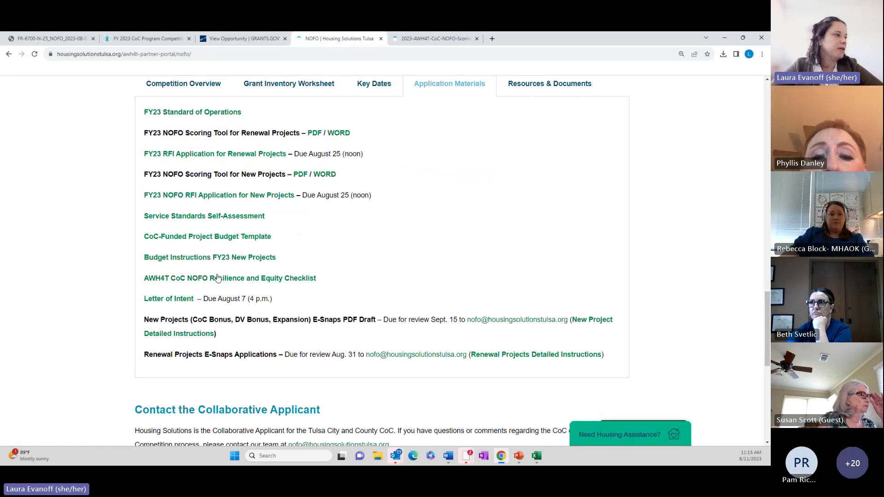
{"action": "left_click", "coordinate": [206, 238]}
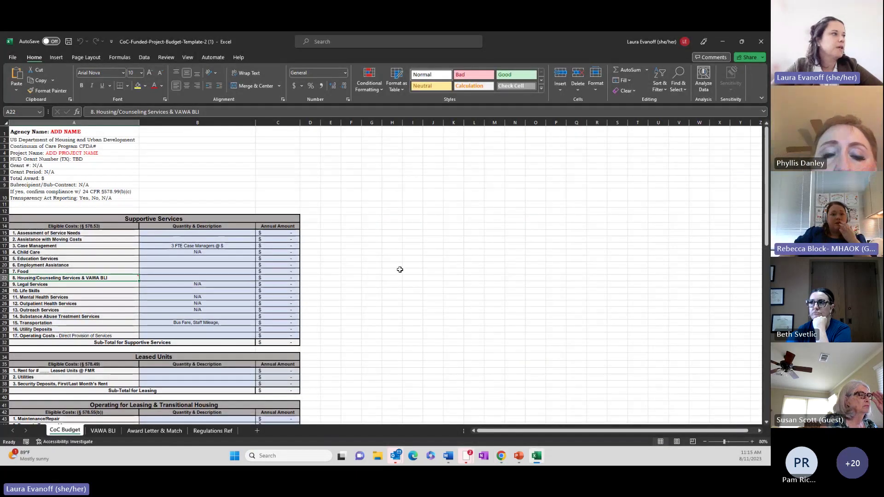
{"action": "left_click", "coordinate": [392, 271]}
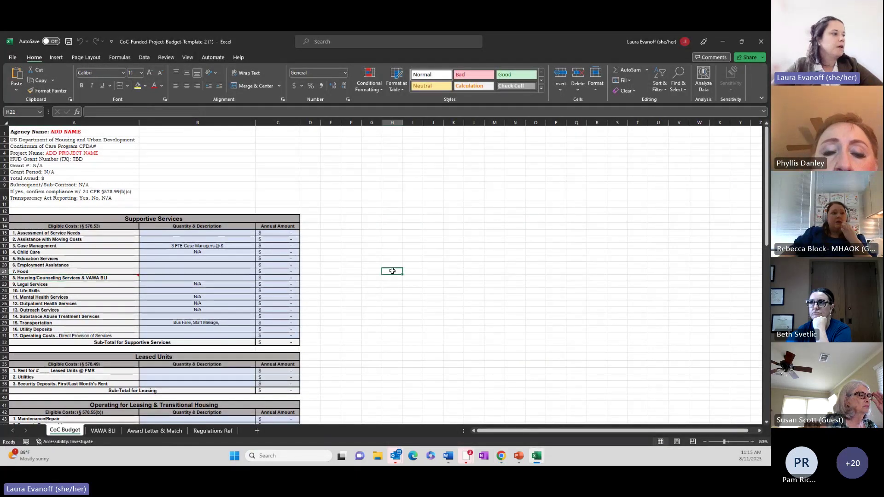
Examine the Supportive Services section of the budget, including the Case Management, Legal Services and Transportation entries
{"action": "scroll", "coordinate": [389, 274], "scroll_direction": "down", "scroll_amount": 3}
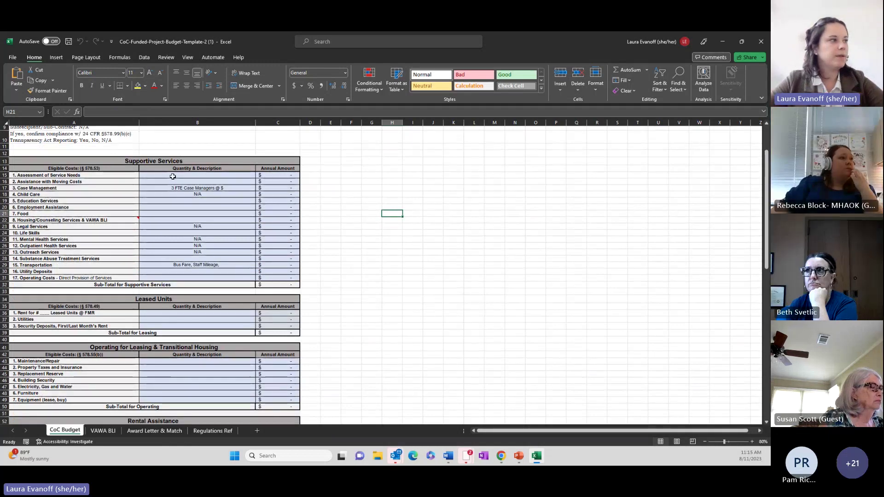
{"action": "left_click", "coordinate": [184, 189]}
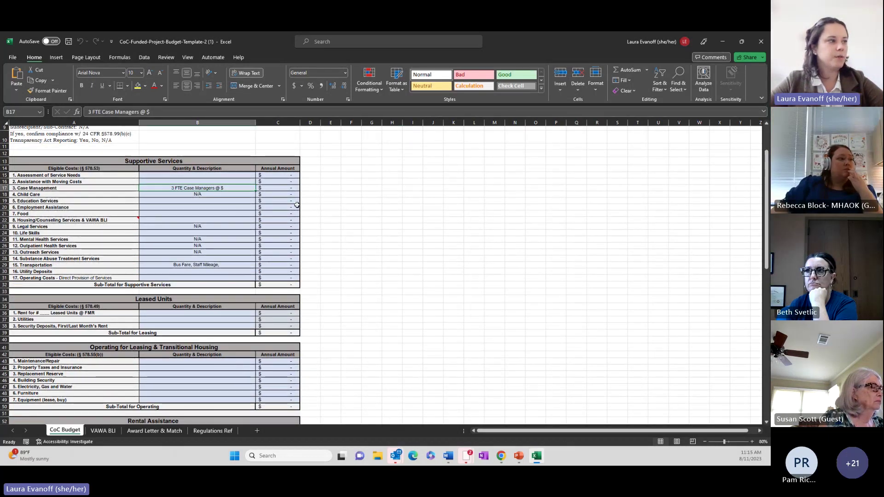
{"action": "left_click", "coordinate": [292, 188]}
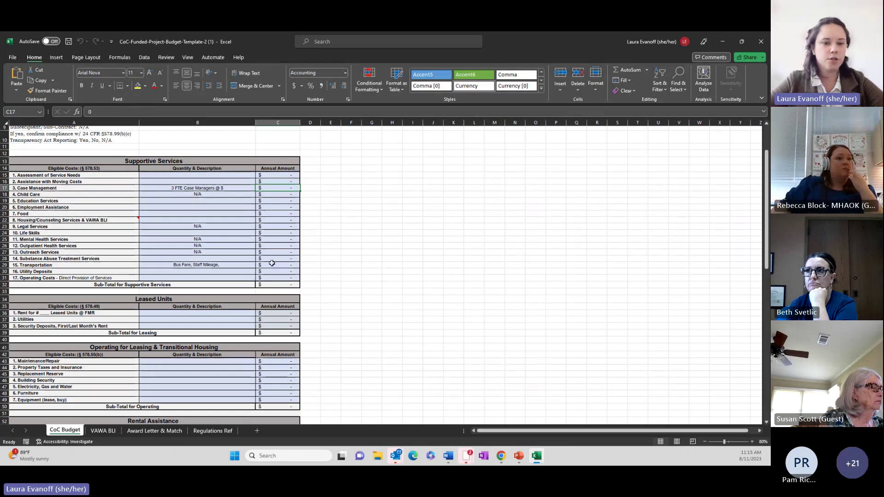
{"action": "scroll", "coordinate": [221, 221], "scroll_direction": "down", "scroll_amount": 1}
{"action": "left_click", "coordinate": [194, 207]}
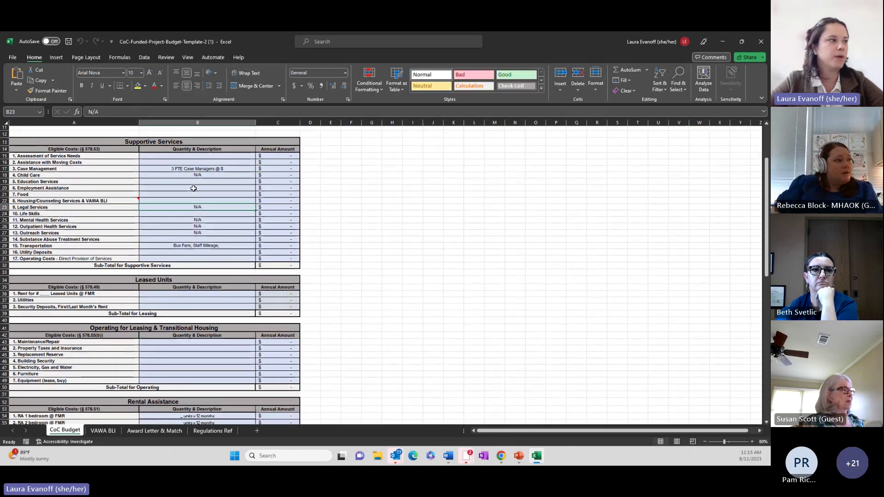
{"action": "left_click", "coordinate": [177, 245]}
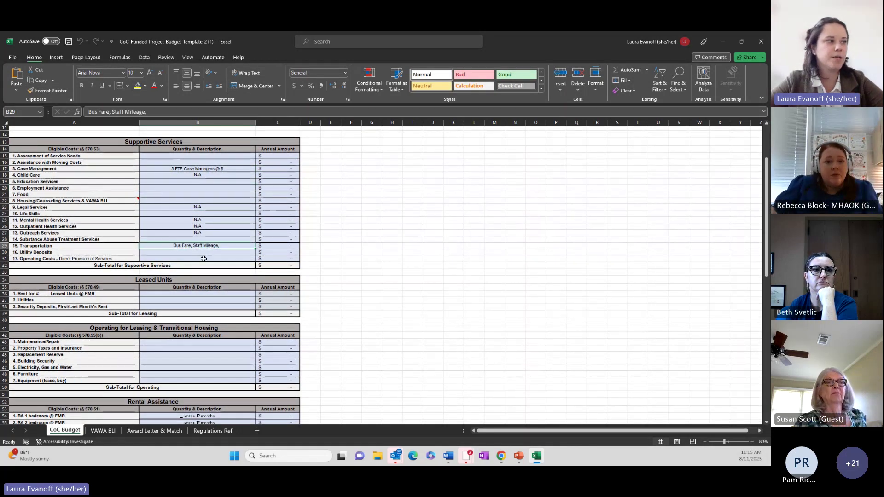
{"action": "double_click", "coordinate": [177, 245]}
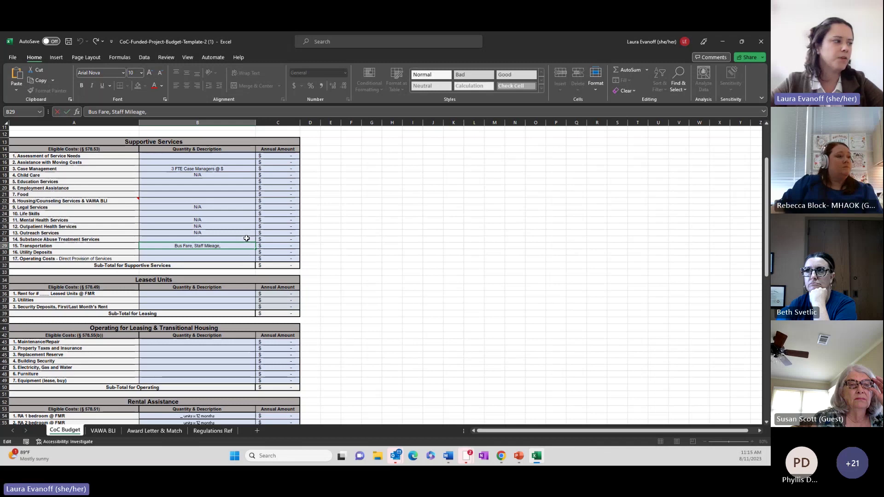
Review the remaining CoC Budget sections, from Leased Units and Rental Assistance through HMIS, Admin, match and Grand Total Project Budget
{"action": "scroll", "coordinate": [247, 238], "scroll_direction": "down", "scroll_amount": 4}
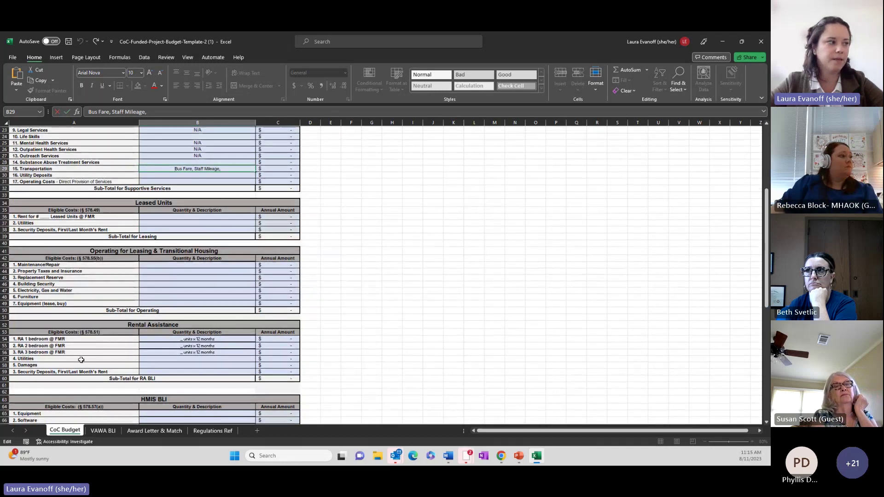
{"action": "left_click", "coordinate": [23, 340]}
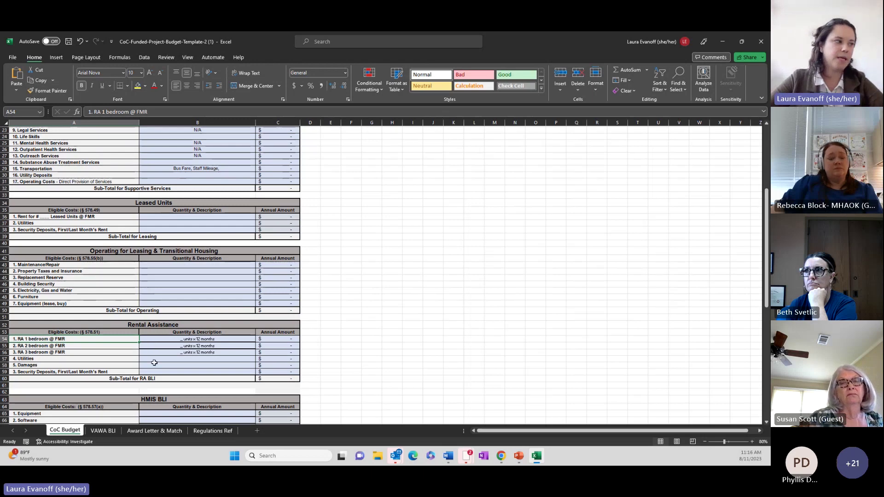
{"action": "scroll", "coordinate": [154, 363], "scroll_direction": "down", "scroll_amount": 3}
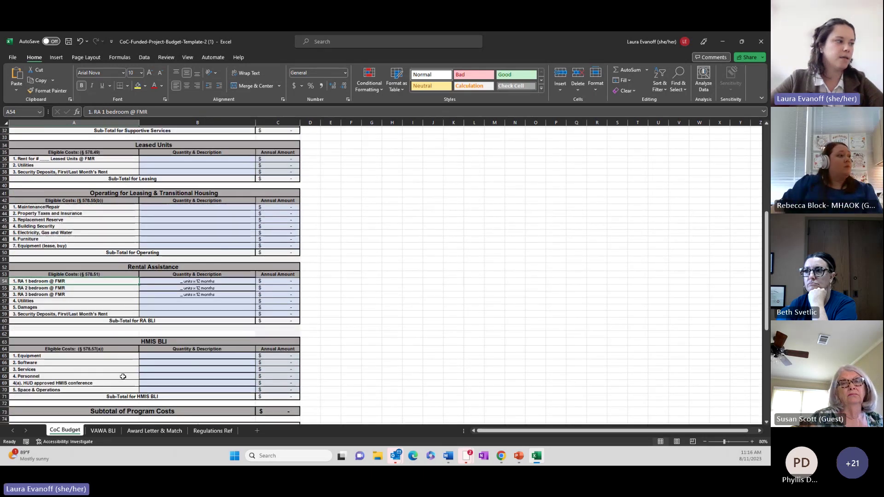
{"action": "scroll", "coordinate": [123, 377], "scroll_direction": "down", "scroll_amount": 1}
{"action": "scroll", "coordinate": [168, 338], "scroll_direction": "down", "scroll_amount": 1}
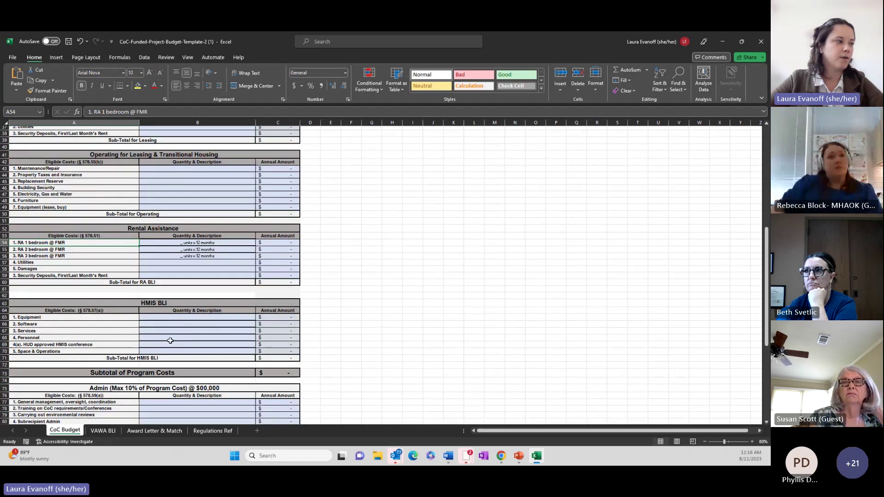
{"action": "scroll", "coordinate": [171, 341], "scroll_direction": "down", "scroll_amount": 11}
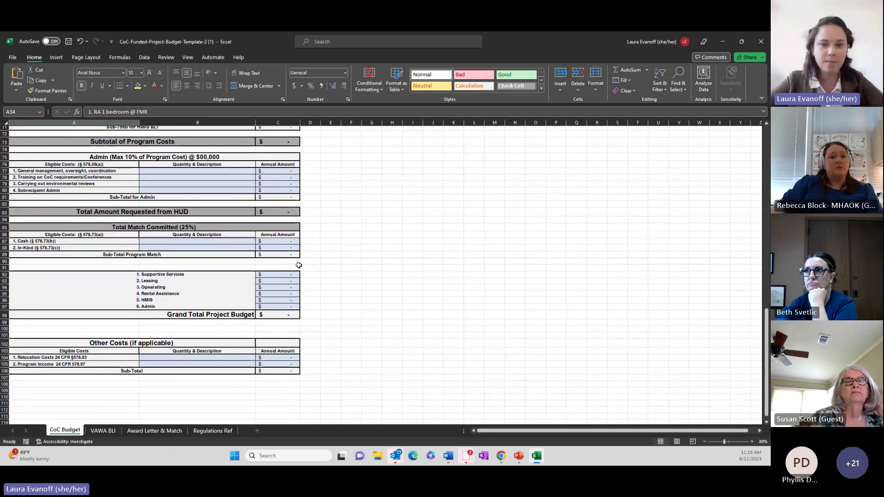
{"action": "scroll", "coordinate": [299, 266], "scroll_direction": "up", "scroll_amount": 1}
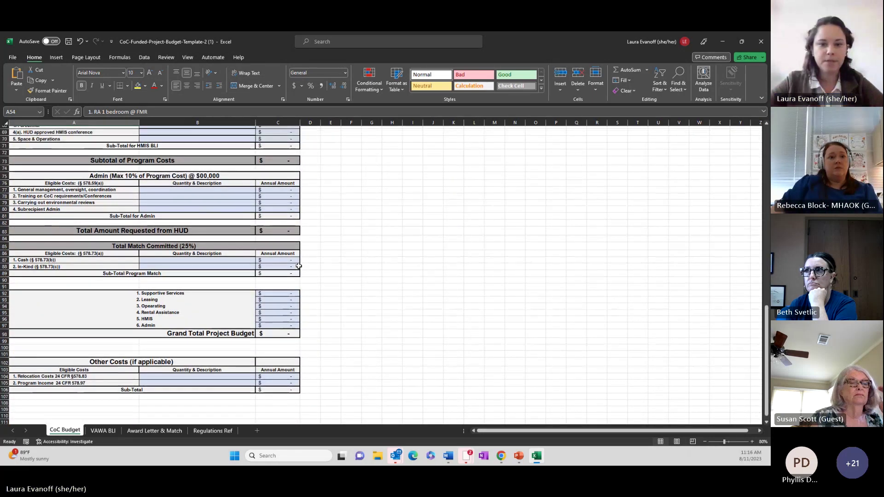
{"action": "scroll", "coordinate": [299, 266], "scroll_direction": "up", "scroll_amount": 15}
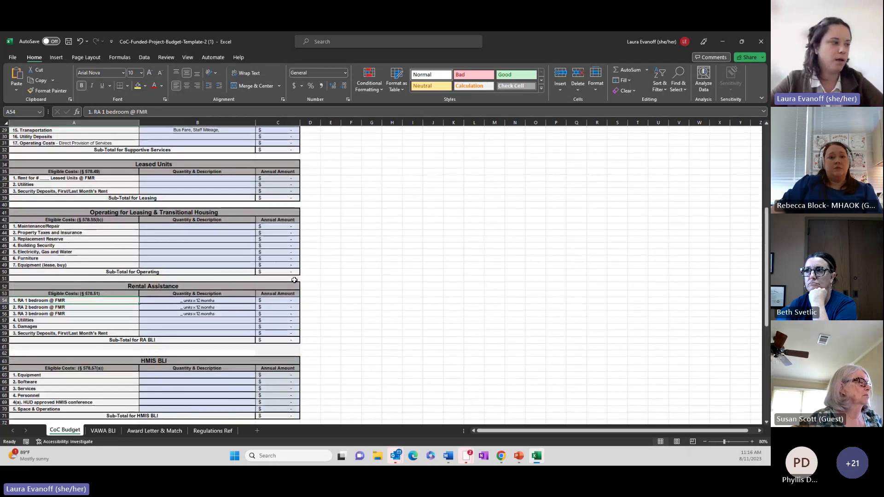
View the VAWA BLI sheet and read the note on the Housing/Counseling Services & VAWA BLI line of the CoC Budget sheet
{"action": "left_click", "coordinate": [104, 433]}
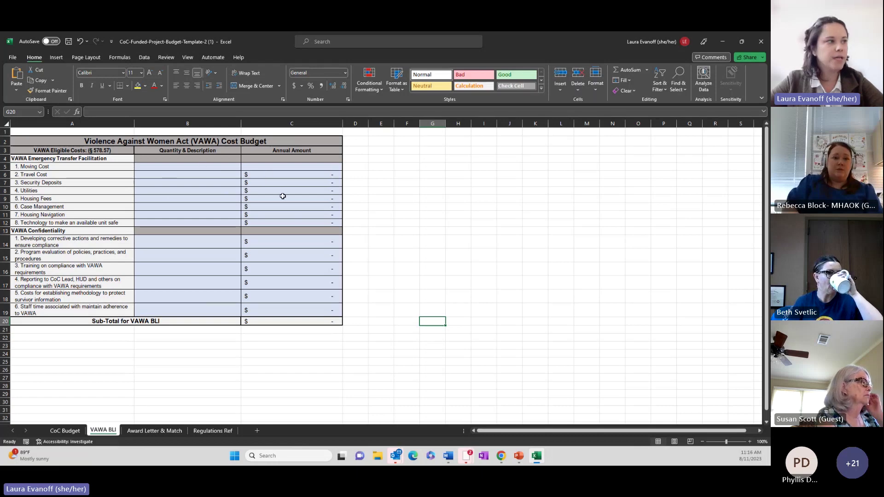
{"action": "left_click", "coordinate": [75, 434]}
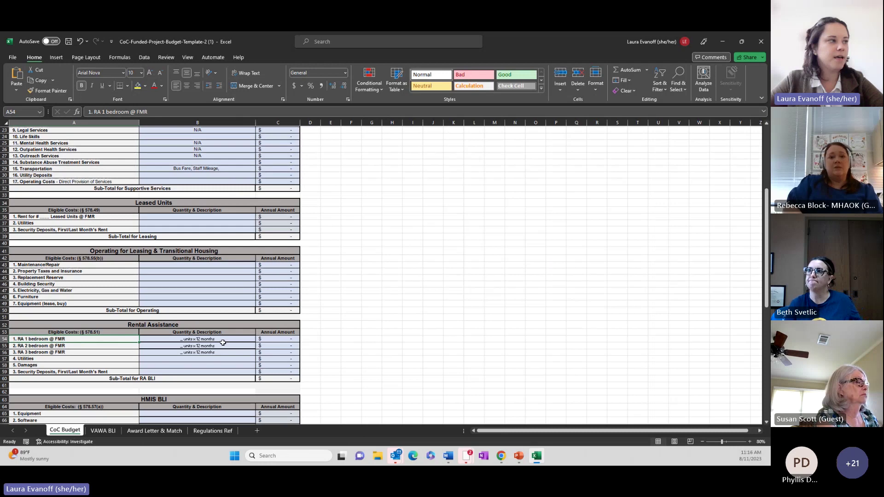
{"action": "scroll", "coordinate": [223, 343], "scroll_direction": "up", "scroll_amount": 1}
{"action": "scroll", "coordinate": [187, 332], "scroll_direction": "up", "scroll_amount": 7}
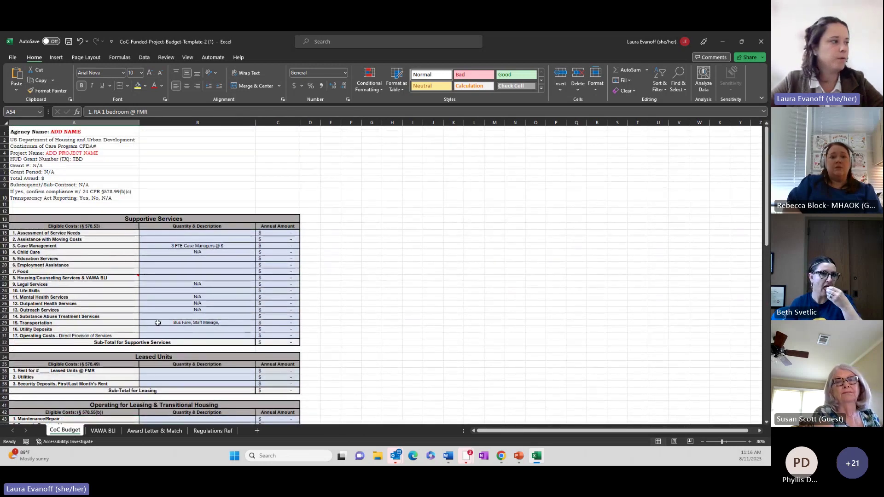
{"action": "scroll", "coordinate": [158, 323], "scroll_direction": "down", "scroll_amount": 3}
{"action": "left_click", "coordinate": [129, 220]}
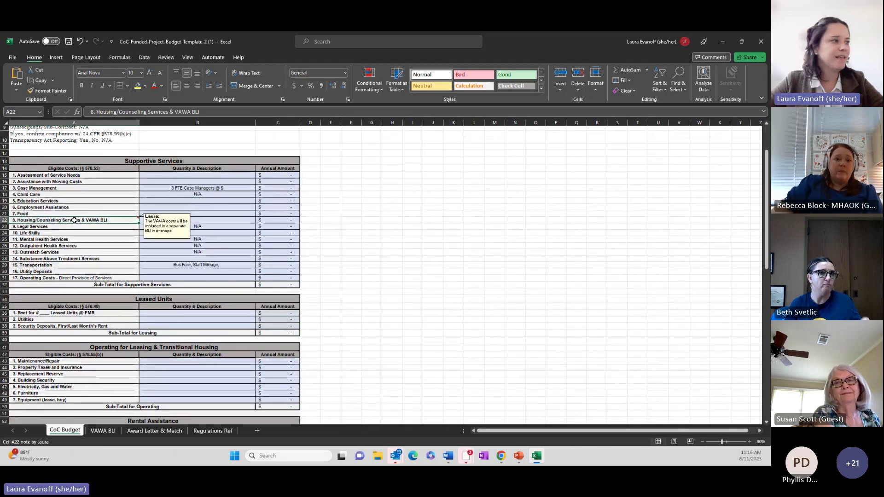
Compare the VAWA BLI cost budget with the Supportive Services lines on the CoC Budget sheet
{"action": "left_click", "coordinate": [102, 432]}
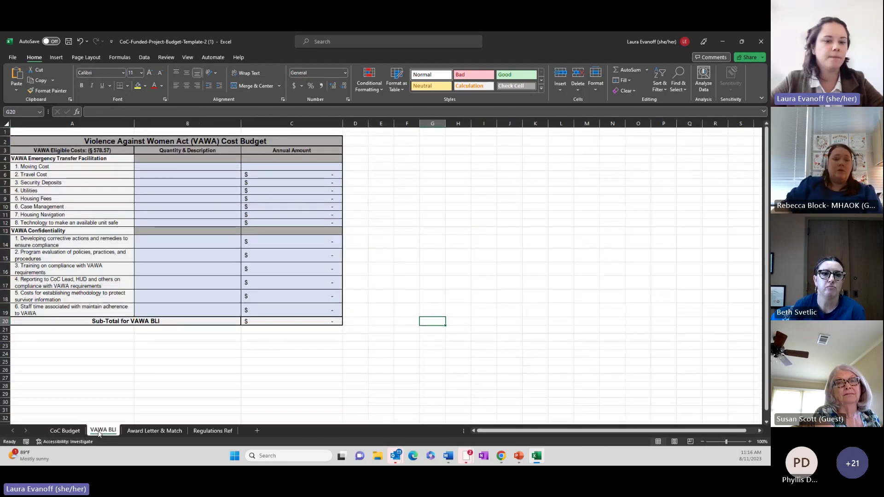
{"action": "left_click", "coordinate": [62, 431]}
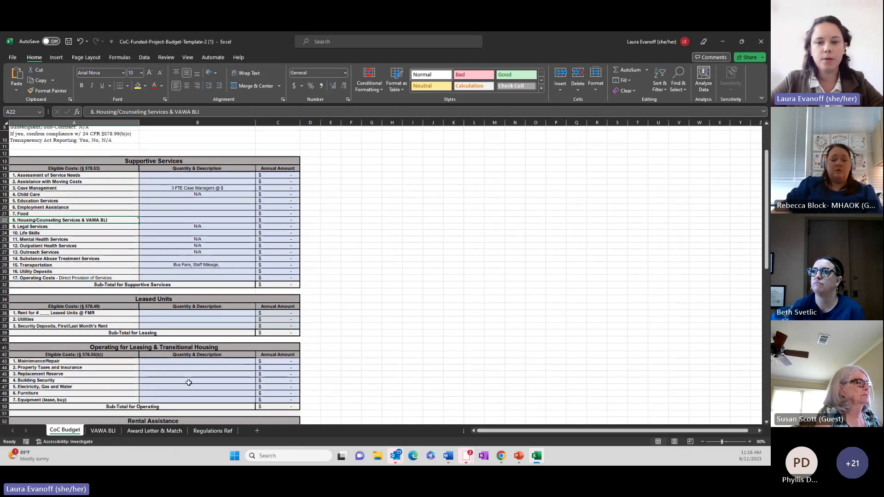
{"action": "left_click", "coordinate": [104, 431]}
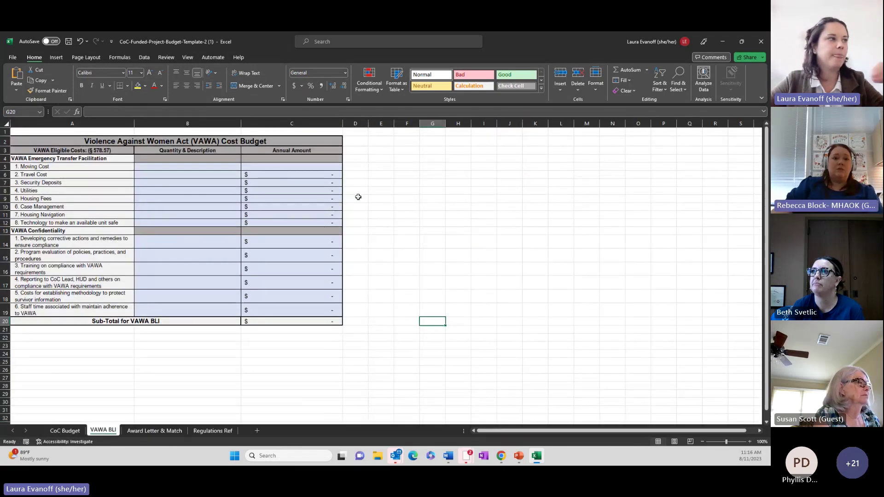
{"action": "left_click", "coordinate": [79, 433]}
{"action": "scroll", "coordinate": [350, 304], "scroll_direction": "up", "scroll_amount": 2}
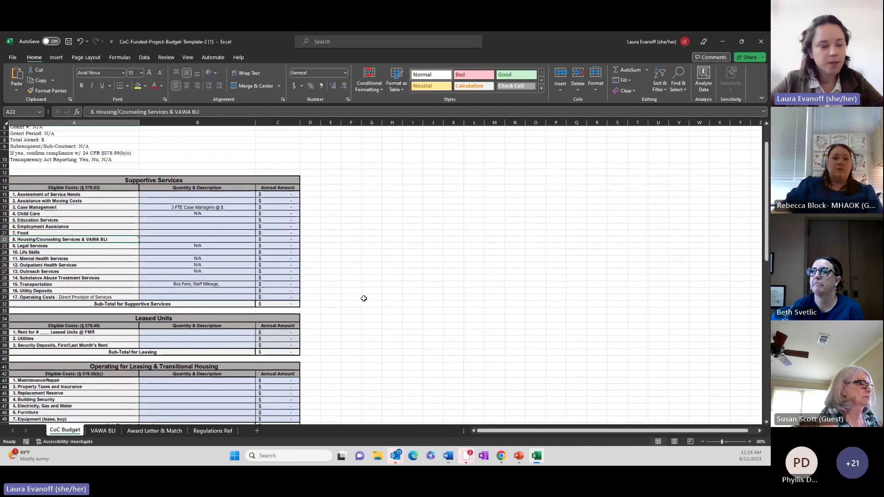
Point out the blank area beside the Supportive Services table by selecting cells D14 to O14
{"action": "left_click", "coordinate": [313, 182]}
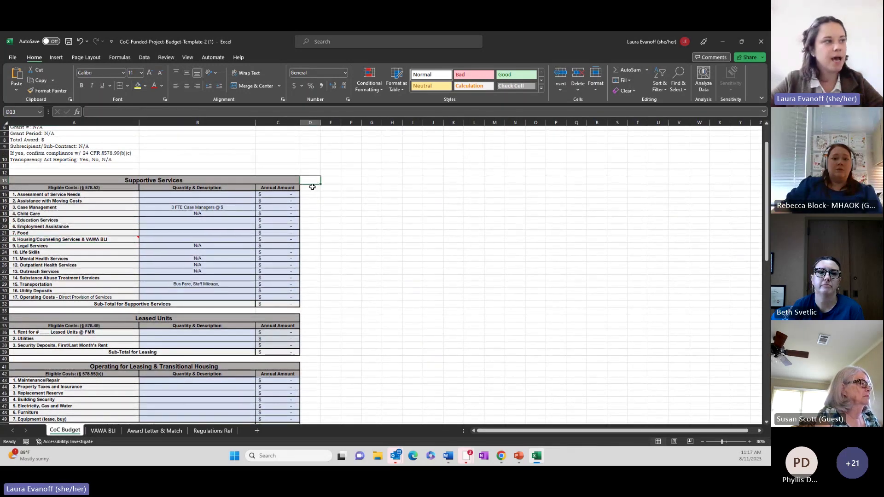
{"action": "left_click_drag", "start_coordinate": [312, 187], "coordinate": [536, 193]}
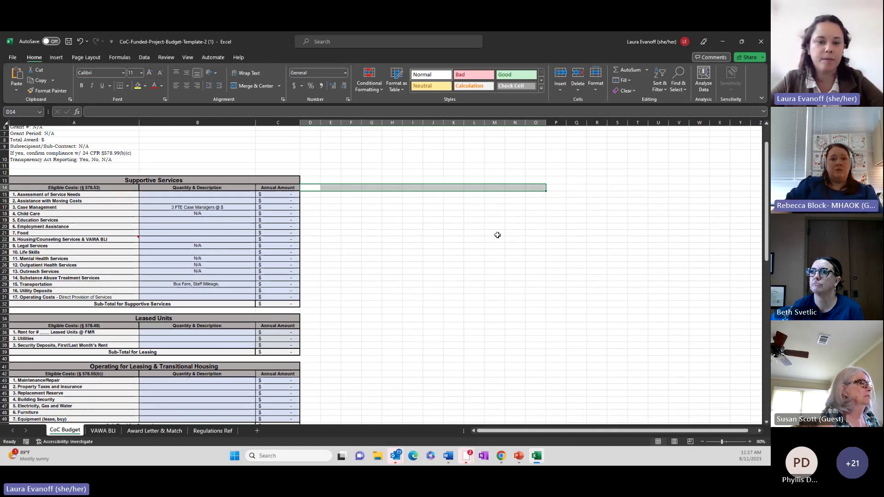
{"action": "left_click", "coordinate": [474, 172]}
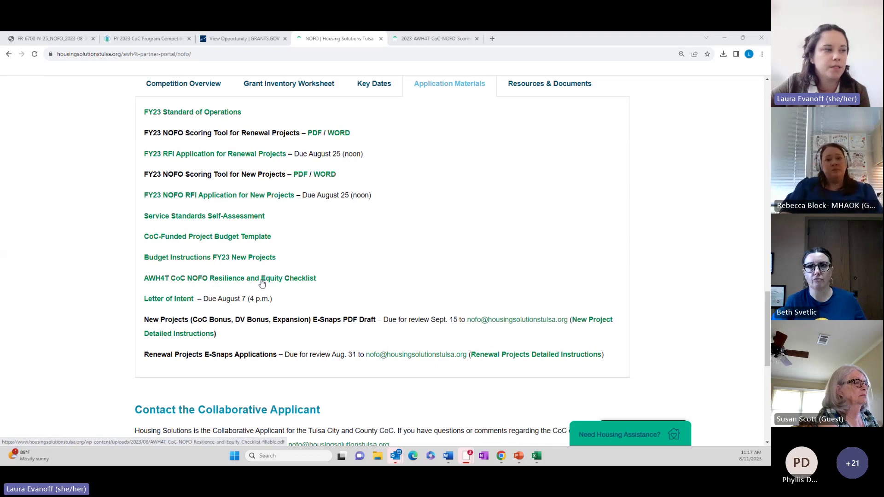
Open the AWH4T CoC NOFO Resilience and Equity Checklist and read its instructions, including the note for new project applications
{"action": "left_click", "coordinate": [292, 279]}
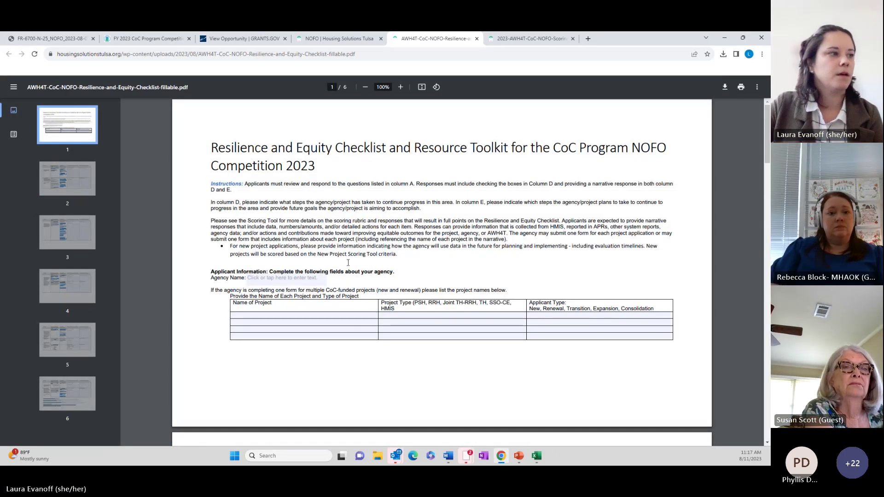
{"action": "scroll", "coordinate": [360, 260], "scroll_direction": "down", "scroll_amount": 1}
{"action": "scroll", "coordinate": [263, 239], "scroll_direction": "down", "scroll_amount": 1}
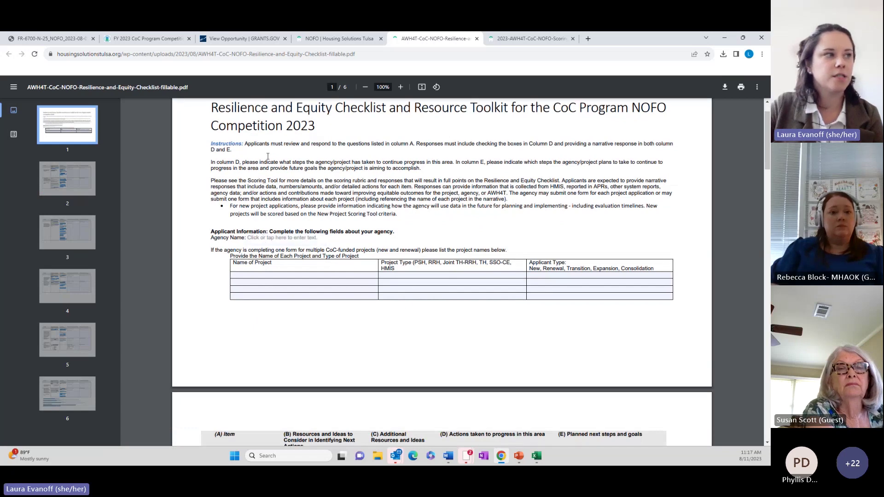
{"action": "left_click_drag", "start_coordinate": [267, 157], "coordinate": [403, 210]}
{"action": "left_click", "coordinate": [404, 210]}
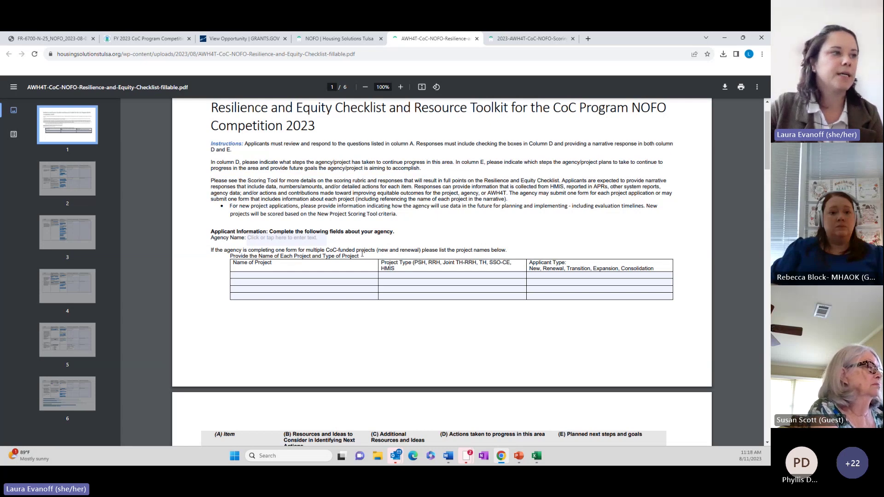
{"action": "scroll", "coordinate": [362, 254], "scroll_direction": "down", "scroll_amount": 1}
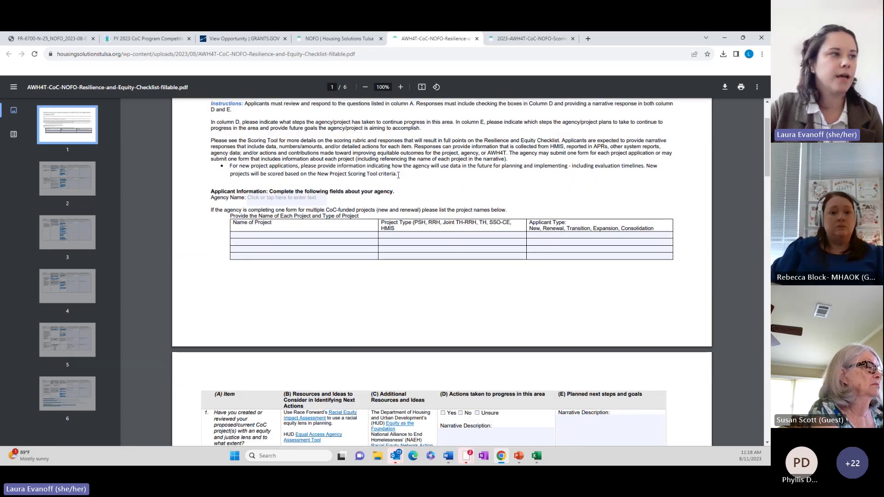
{"action": "left_click_drag", "start_coordinate": [398, 174], "coordinate": [326, 174]}
{"action": "left_click", "coordinate": [386, 184]}
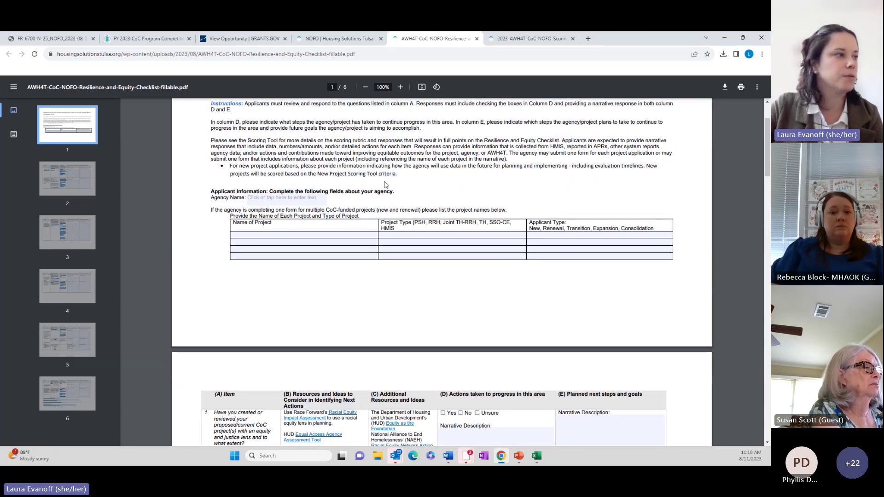
Point out the fillable Name of Project, Project Type and Applicant Type fields in the checklist's project table
{"action": "scroll", "coordinate": [303, 210], "scroll_direction": "down", "scroll_amount": 1}
{"action": "left_click", "coordinate": [429, 196]}
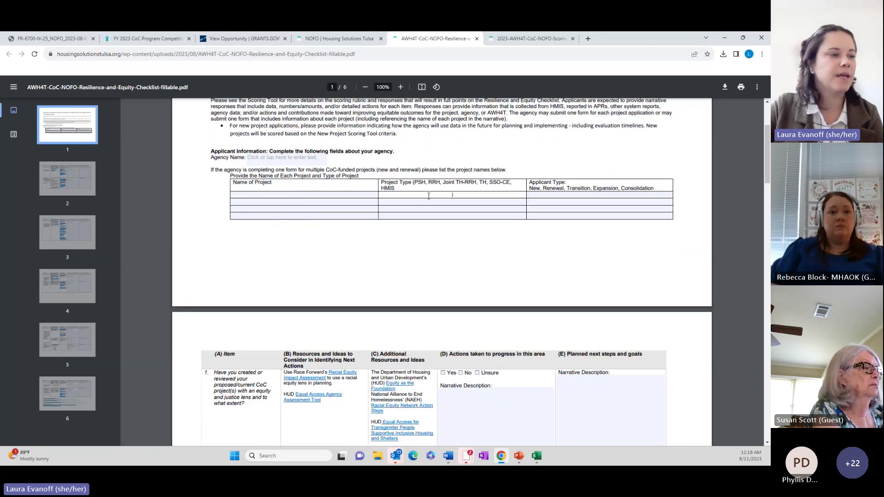
{"action": "left_click", "coordinate": [549, 194]}
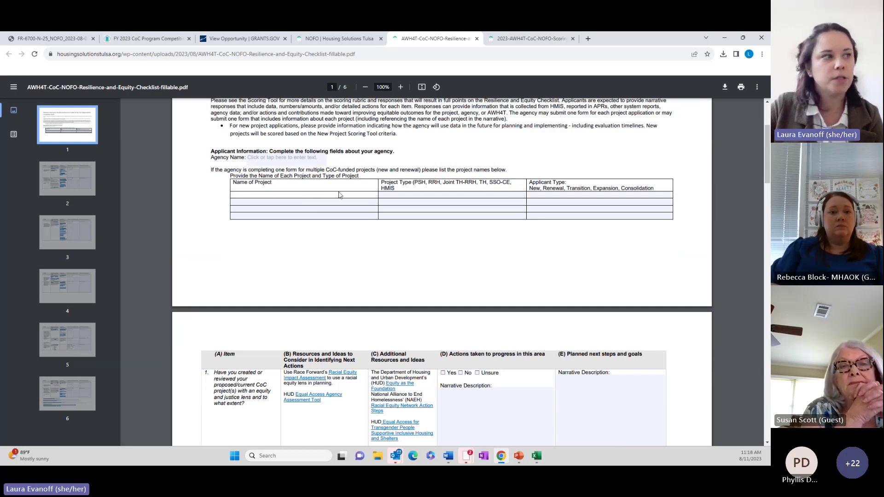
{"action": "left_click", "coordinate": [325, 203]}
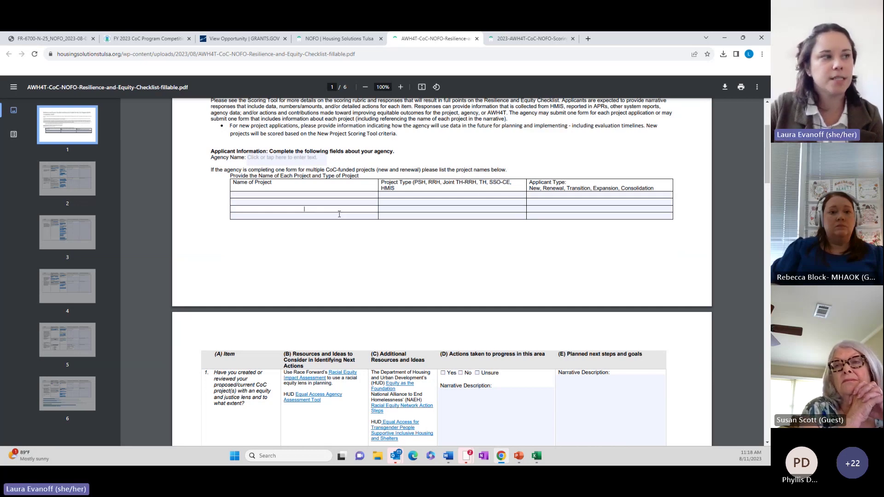
{"action": "left_click", "coordinate": [337, 195]}
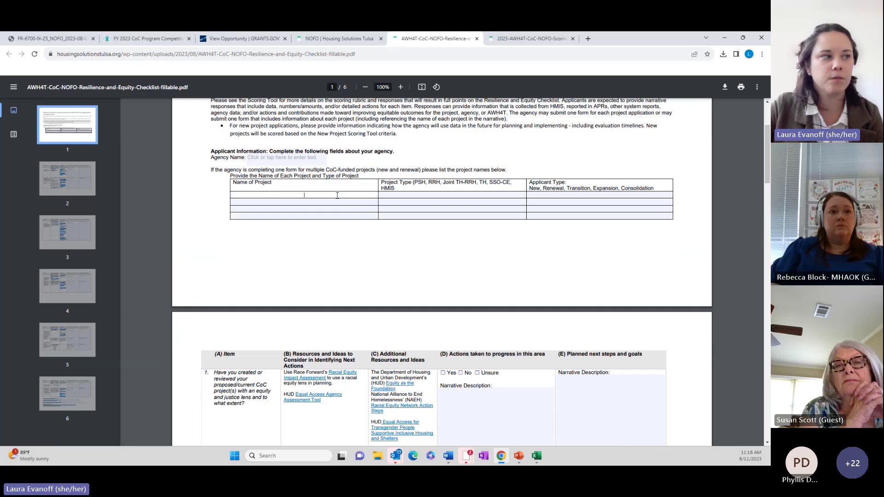
{"action": "left_click", "coordinate": [330, 209]}
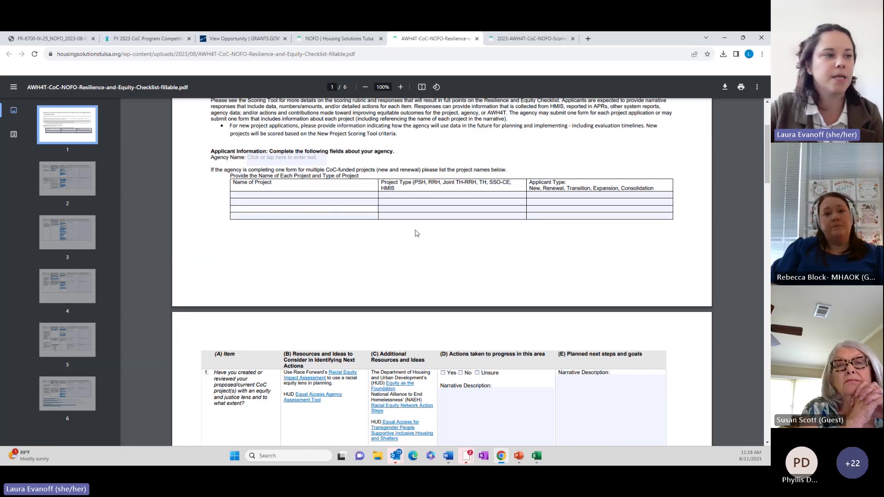
Mark checklist item 1 as Unsure in column D and point out the narrative description fields of items 1 and 3
{"action": "scroll", "coordinate": [416, 233], "scroll_direction": "down", "scroll_amount": 4}
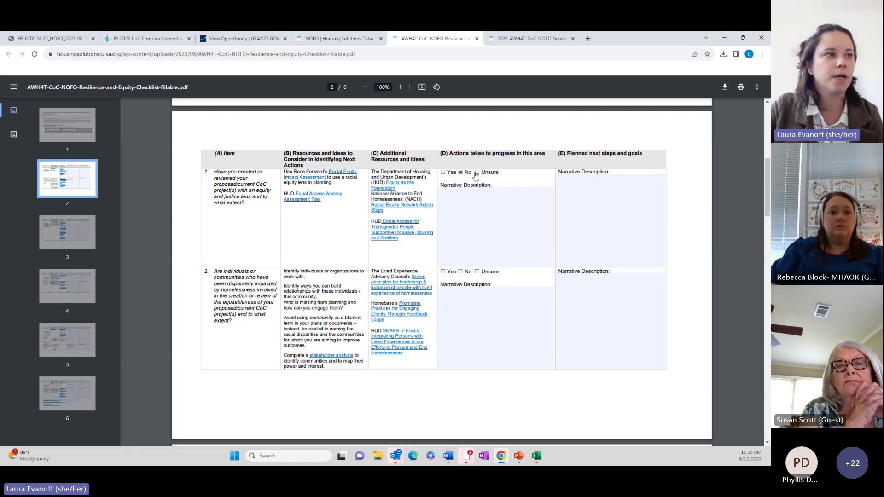
{"action": "left_click", "coordinate": [575, 188]}
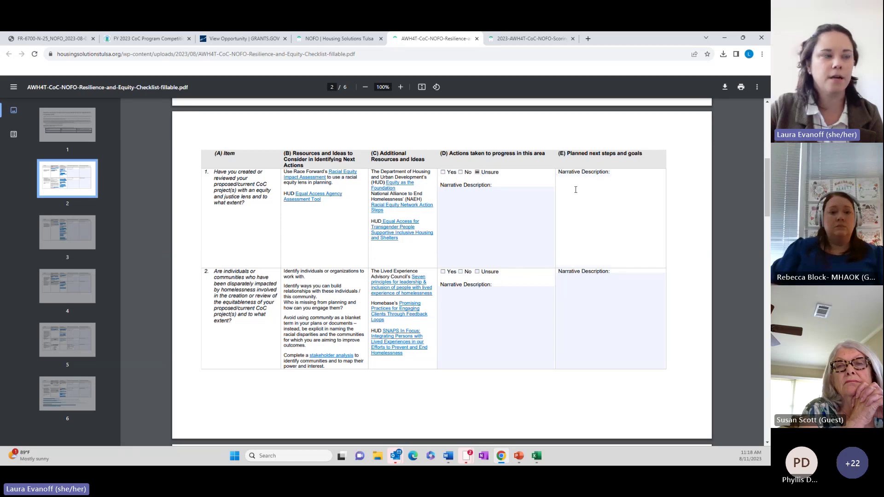
{"action": "scroll", "coordinate": [596, 242], "scroll_direction": "down", "scroll_amount": 7}
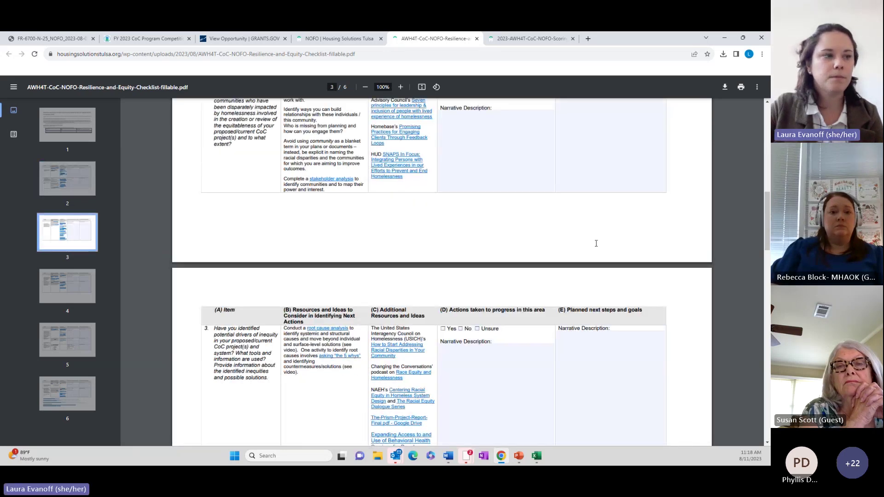
{"action": "left_click", "coordinate": [515, 226]}
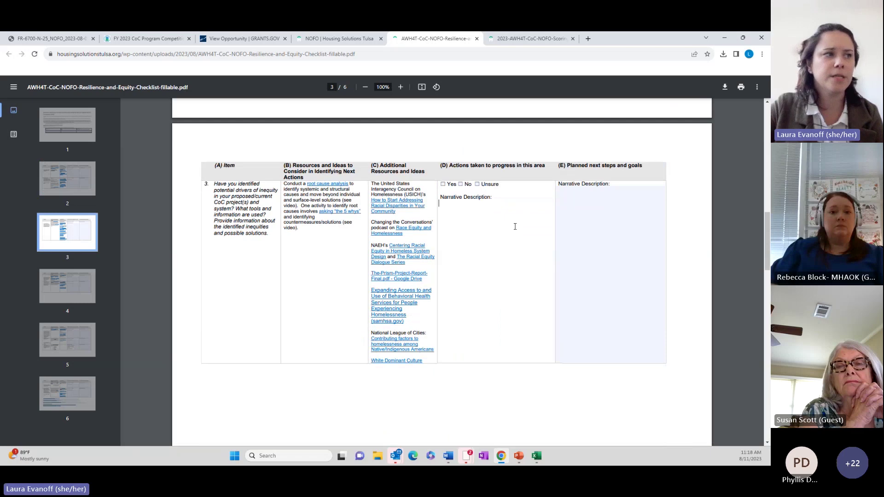
{"action": "left_click", "coordinate": [608, 240]}
Check Reflective, Redundant, Flexible, Robust and Integrated for checklist item 8 and go to its column D narrative field
{"action": "scroll", "coordinate": [542, 234], "scroll_direction": "down", "scroll_amount": 1}
{"action": "scroll", "coordinate": [541, 234], "scroll_direction": "down", "scroll_amount": 12}
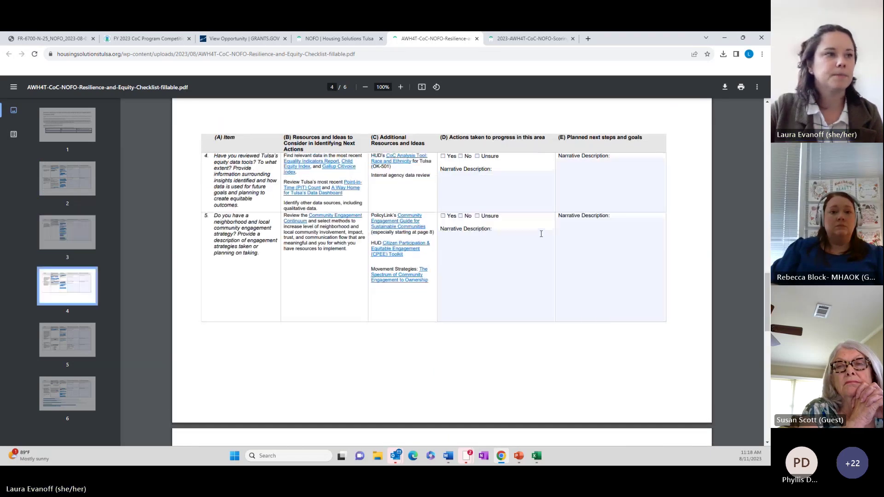
{"action": "scroll", "coordinate": [546, 265], "scroll_direction": "down", "scroll_amount": 12}
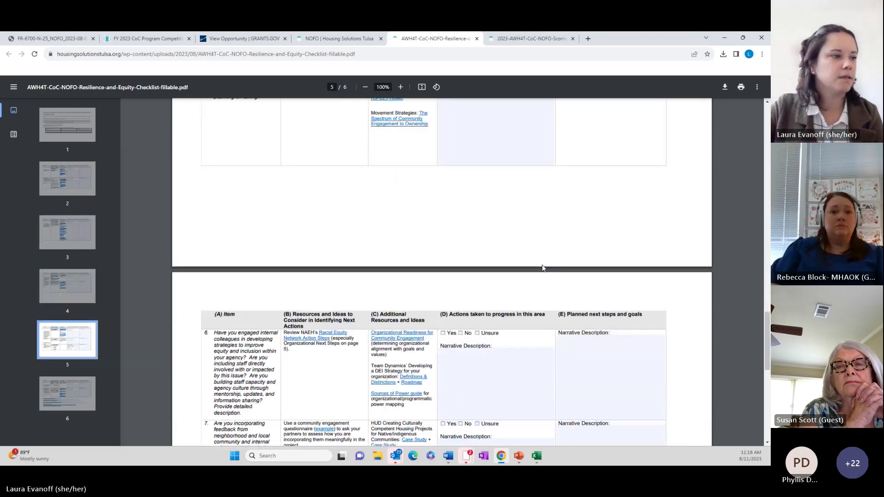
{"action": "scroll", "coordinate": [543, 263], "scroll_direction": "up", "scroll_amount": 3}
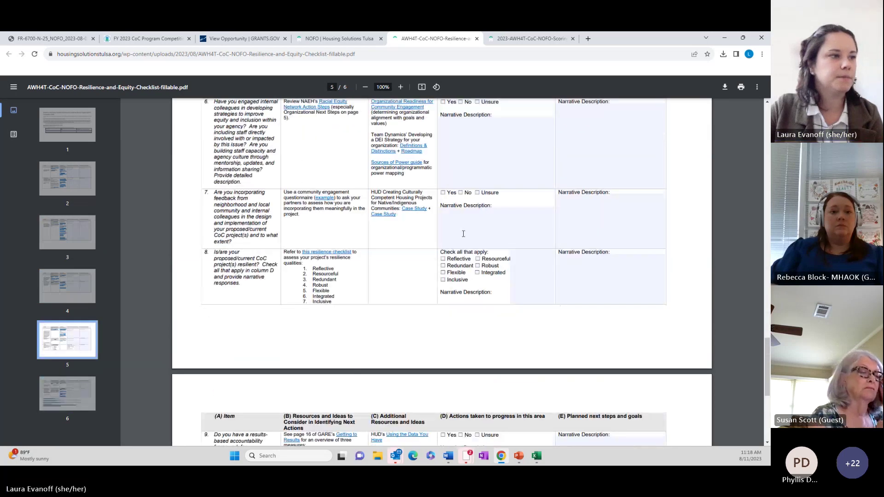
{"action": "left_click", "coordinate": [443, 259]}
{"action": "left_click", "coordinate": [443, 265]}
{"action": "left_click", "coordinate": [443, 272]}
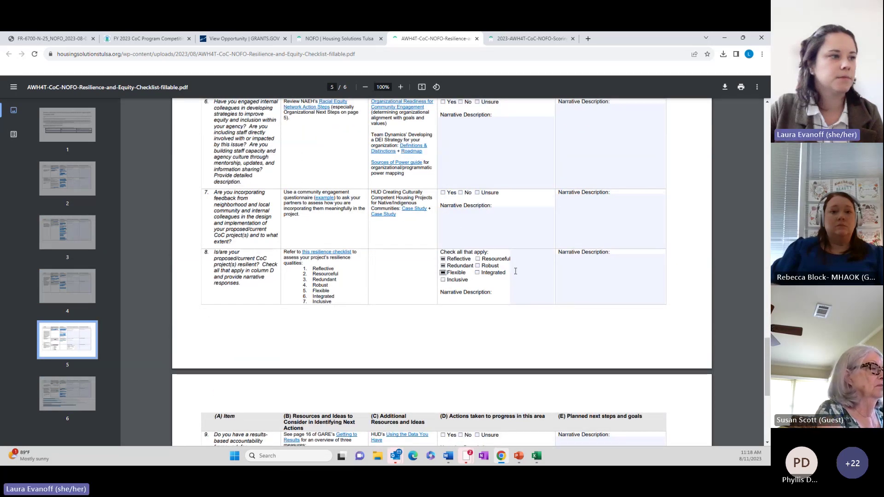
{"action": "left_click", "coordinate": [478, 259]}
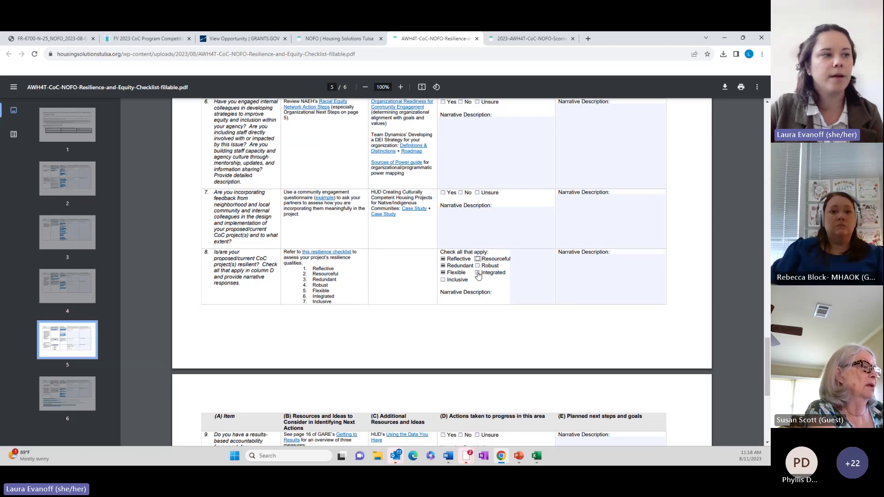
{"action": "left_click", "coordinate": [478, 266]}
{"action": "left_click", "coordinate": [477, 272]}
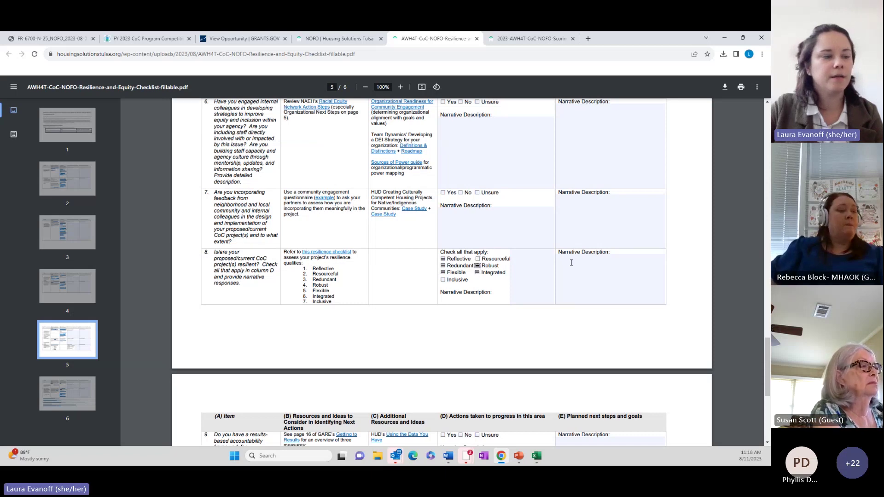
{"action": "left_click", "coordinate": [523, 259]}
View checklist items 9 and 10 with the closing resource links, and return to the instructions on page 1
{"action": "scroll", "coordinate": [525, 259], "scroll_direction": "down", "scroll_amount": 1}
{"action": "scroll", "coordinate": [527, 260], "scroll_direction": "down", "scroll_amount": 5}
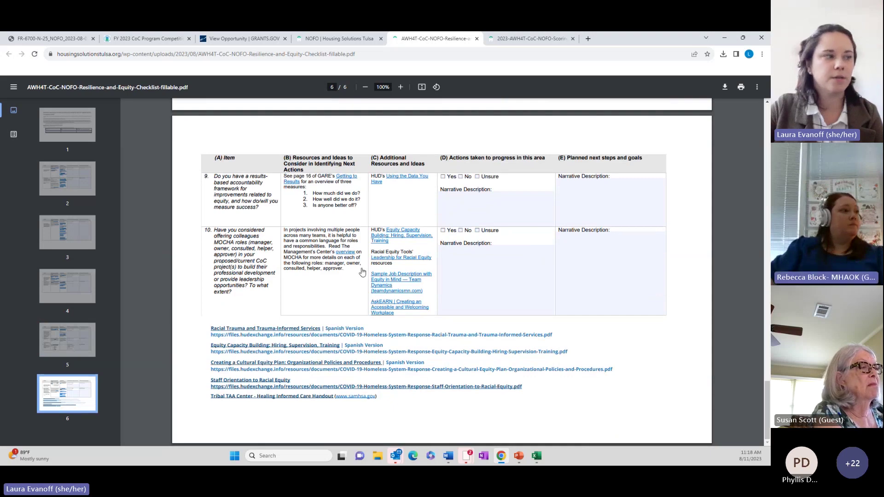
{"action": "scroll", "coordinate": [492, 262], "scroll_direction": "up", "scroll_amount": 15}
{"action": "scroll", "coordinate": [506, 263], "scroll_direction": "up", "scroll_amount": 5}
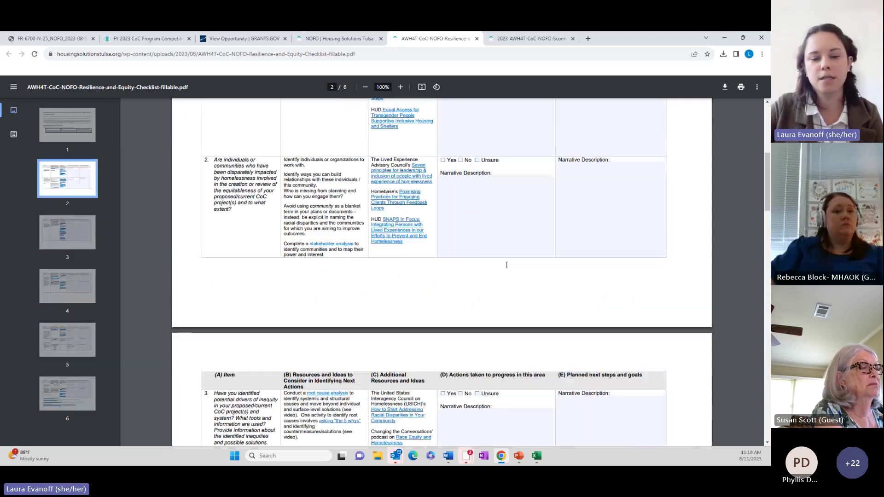
{"action": "scroll", "coordinate": [664, 282], "scroll_direction": "up", "scroll_amount": 10}
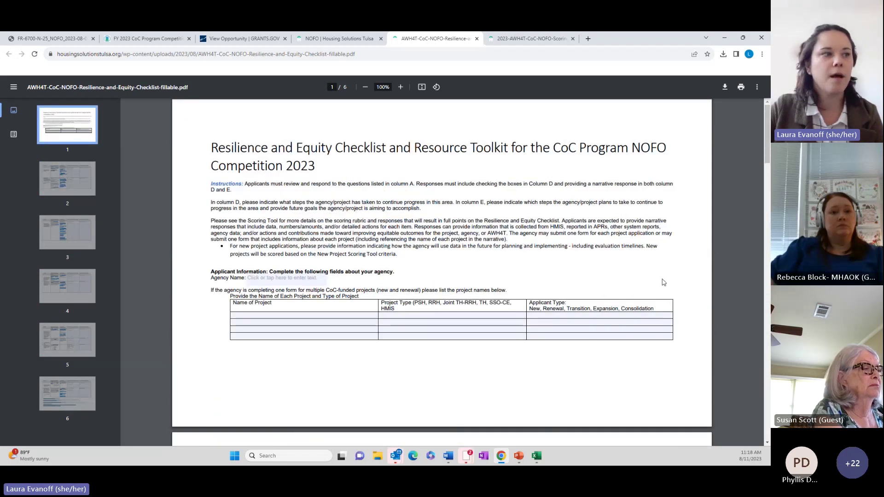